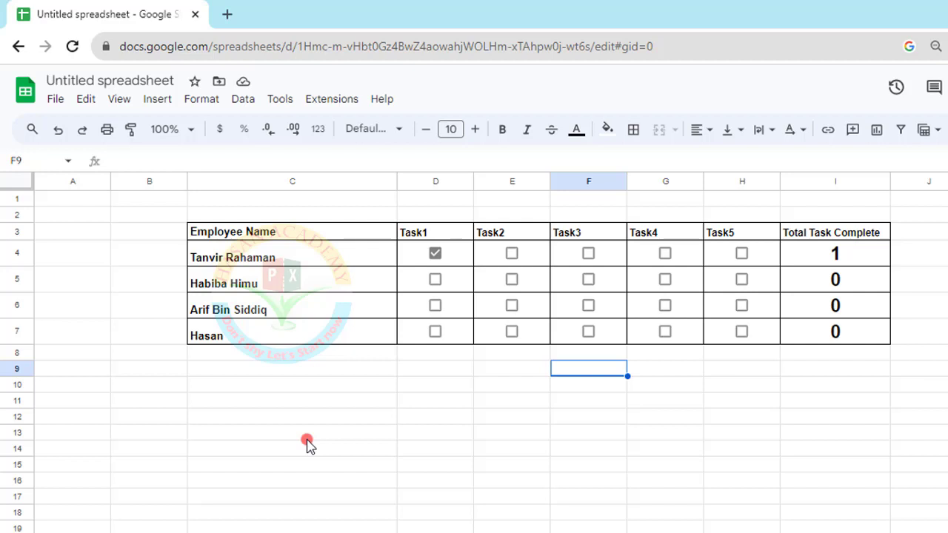
Select the employee names and task header ranges to review the tracker
left_click(245, 335)
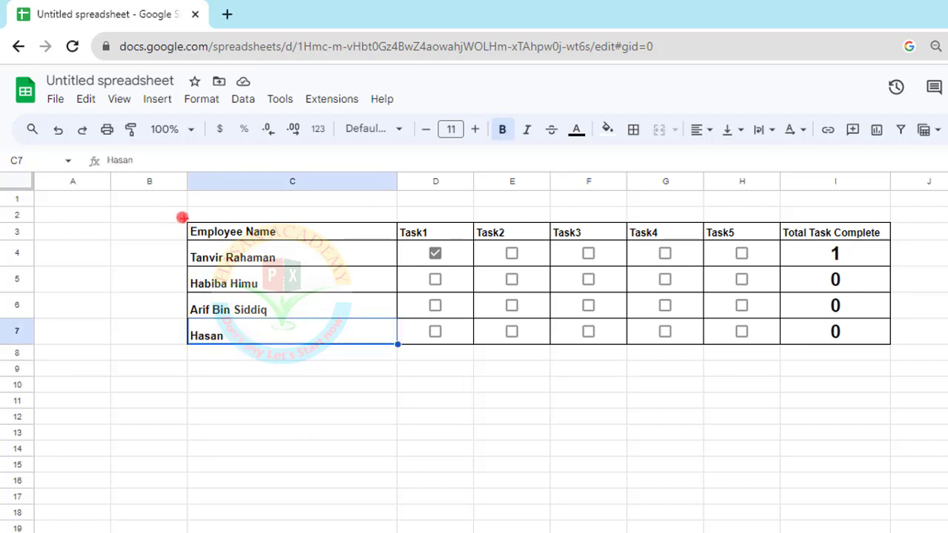
left_click_drag(182, 218, 393, 353)
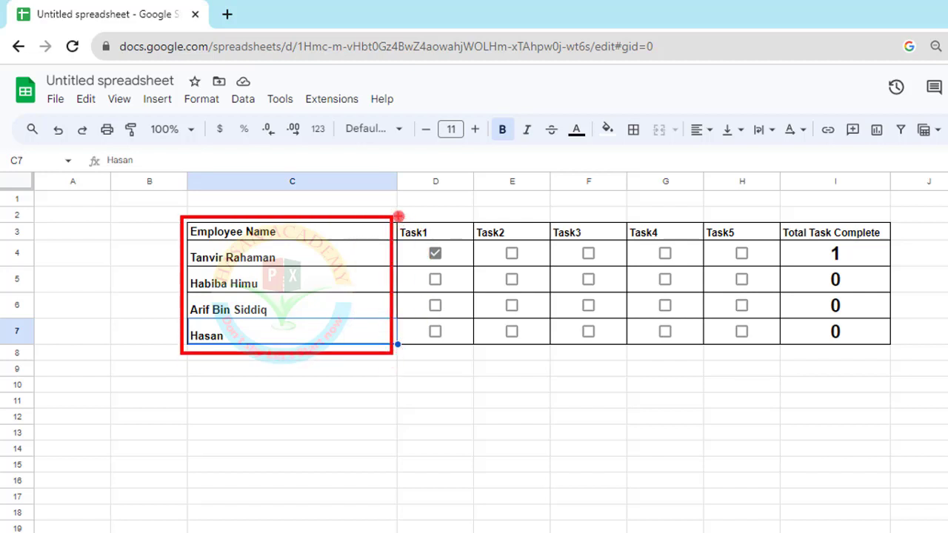
left_click_drag(399, 217, 761, 238)
key("Escape")
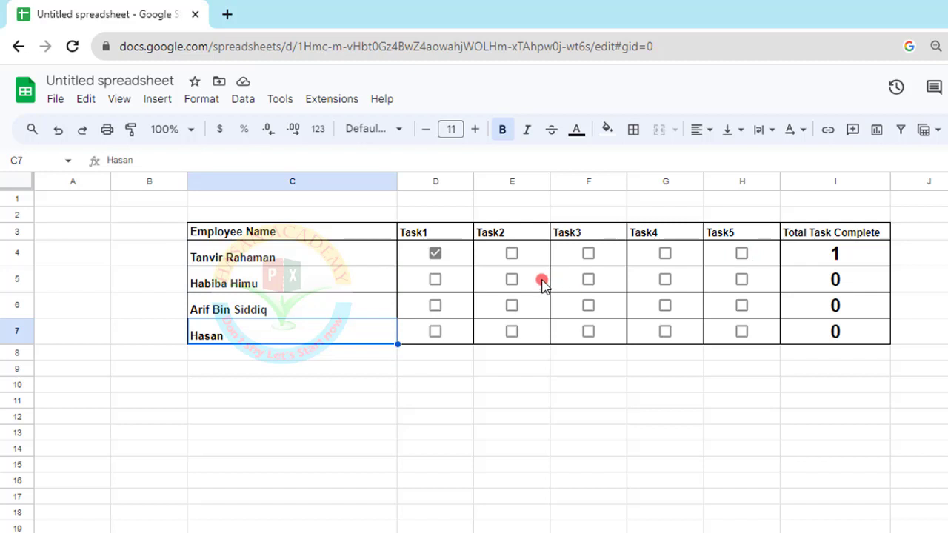
Tick Task1–Task5 for the first employee and Task1 for the second employee
left_click(436, 253)
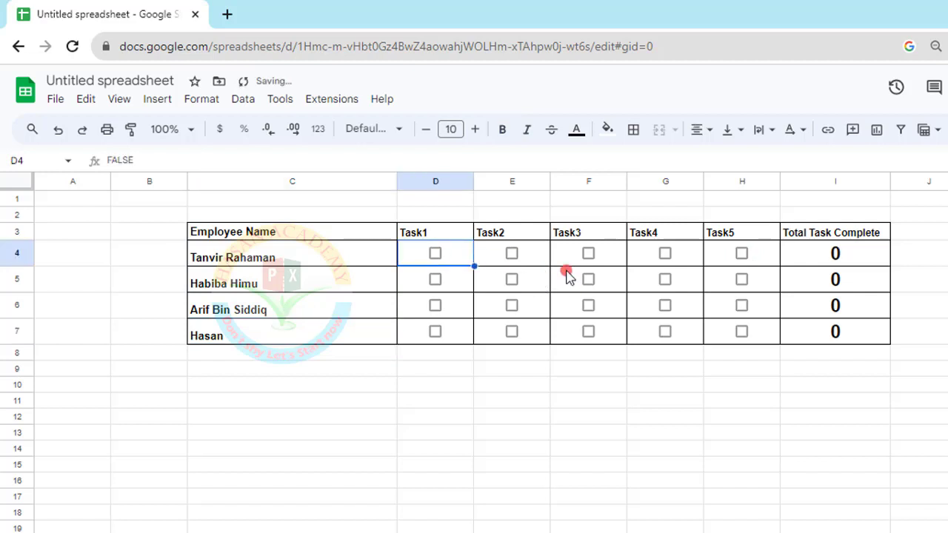
left_click(436, 253)
left_click(512, 254)
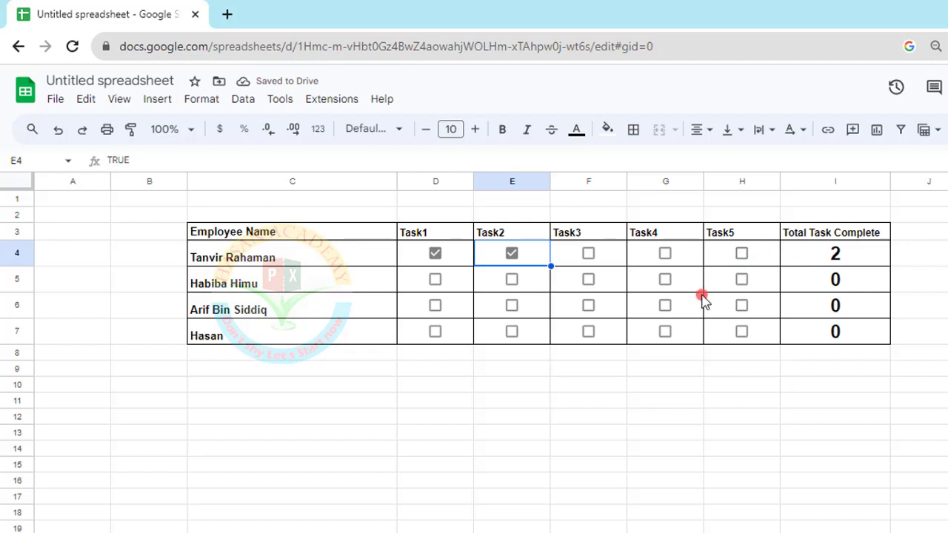
left_click(436, 279)
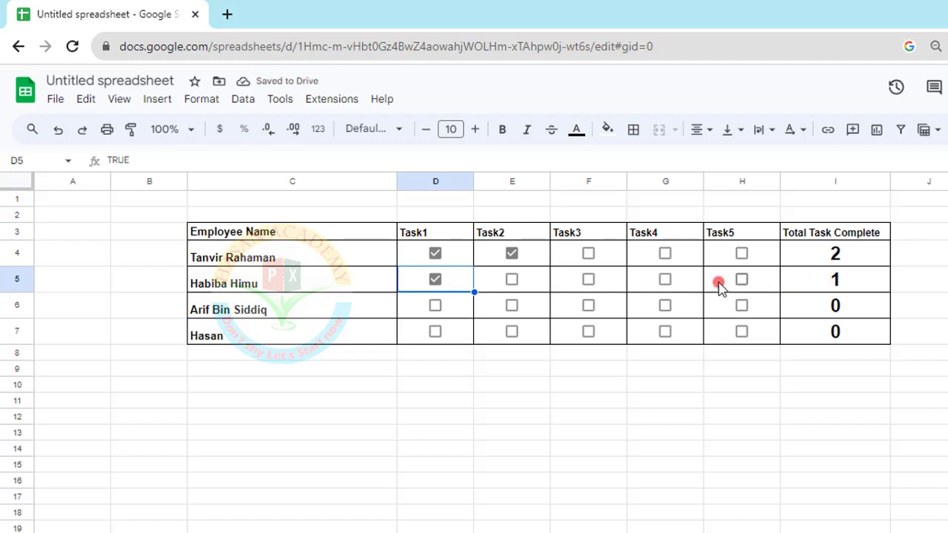
left_click(588, 253)
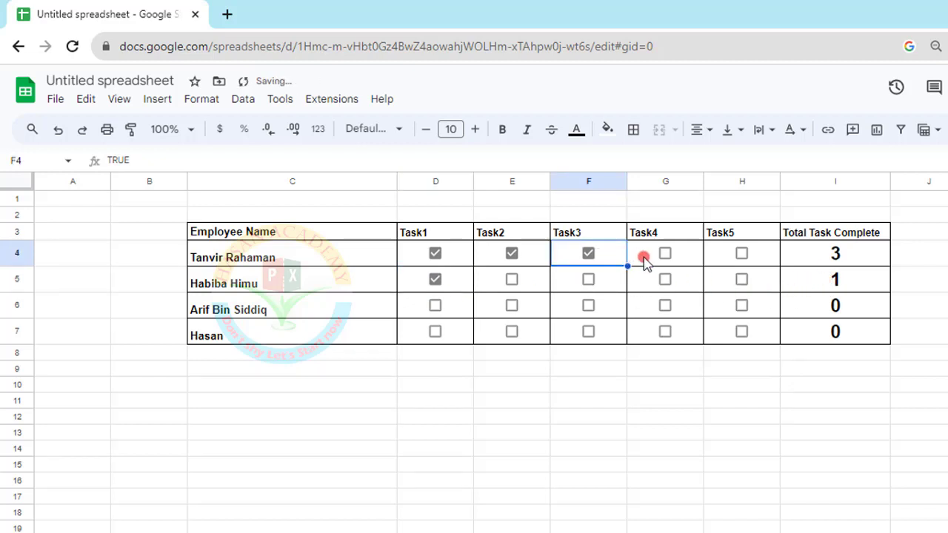
left_click(665, 253)
left_click(741, 254)
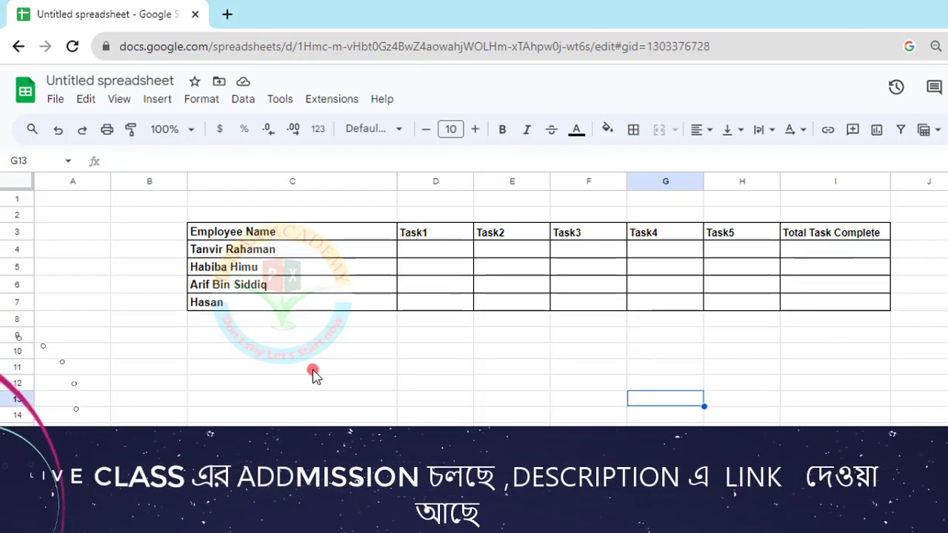
left_click(313, 368)
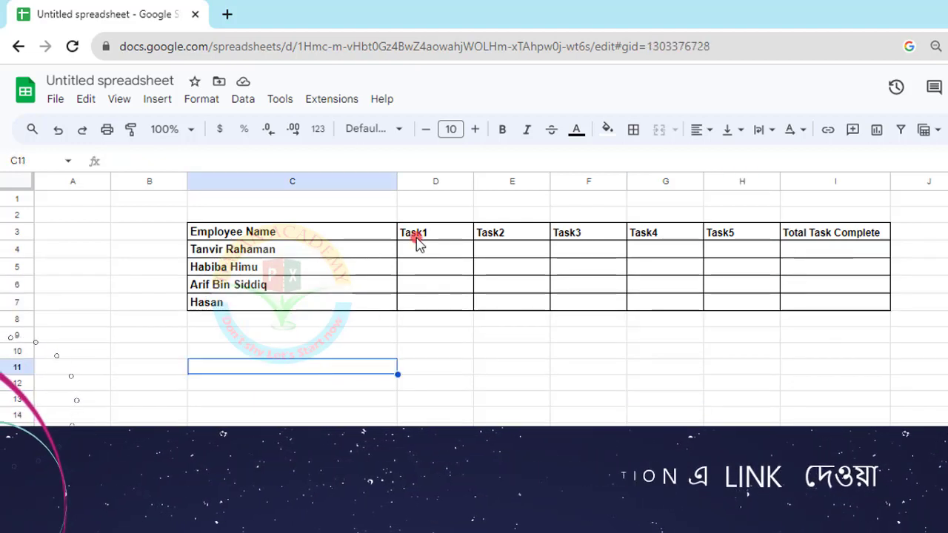
left_click_drag(259, 250, 271, 306)
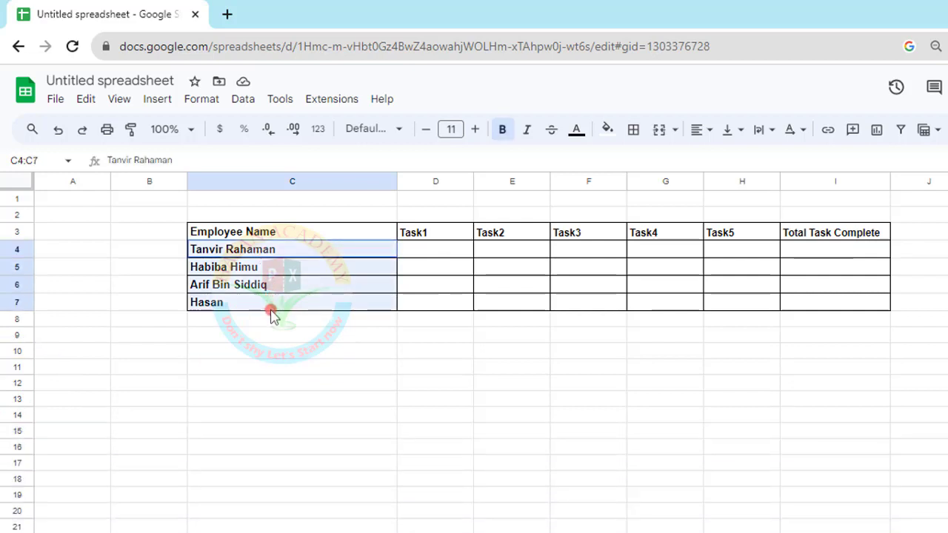
left_click(445, 259)
left_click(444, 252)
left_click(510, 251)
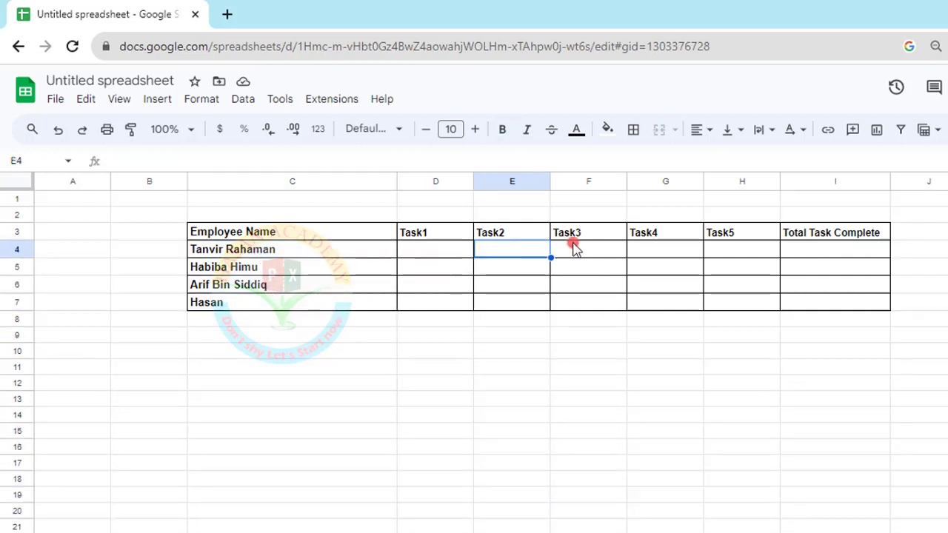
left_click(563, 250)
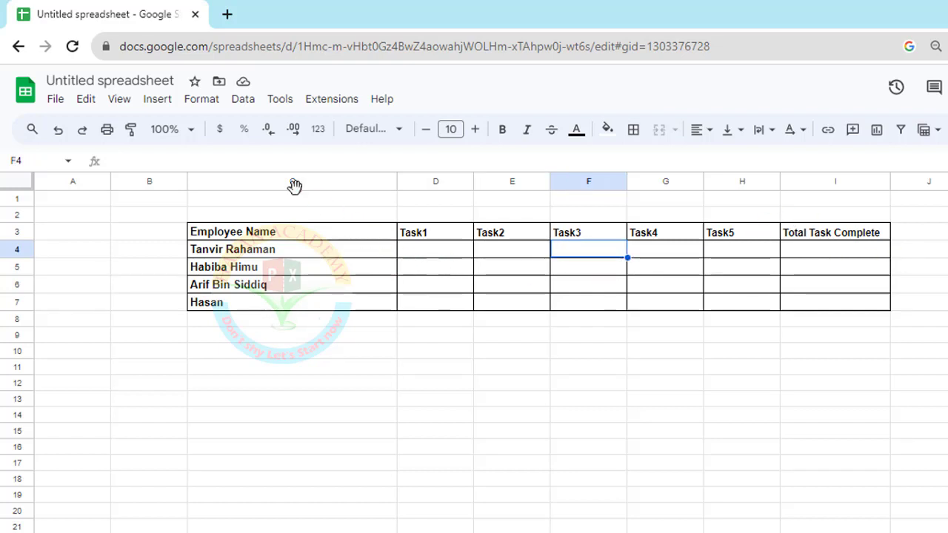
left_click(428, 246)
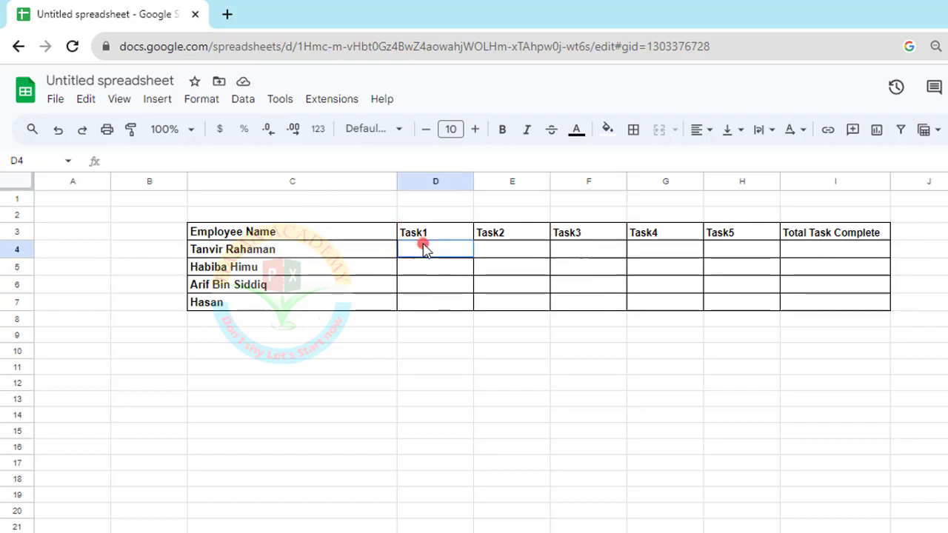
left_click(160, 99)
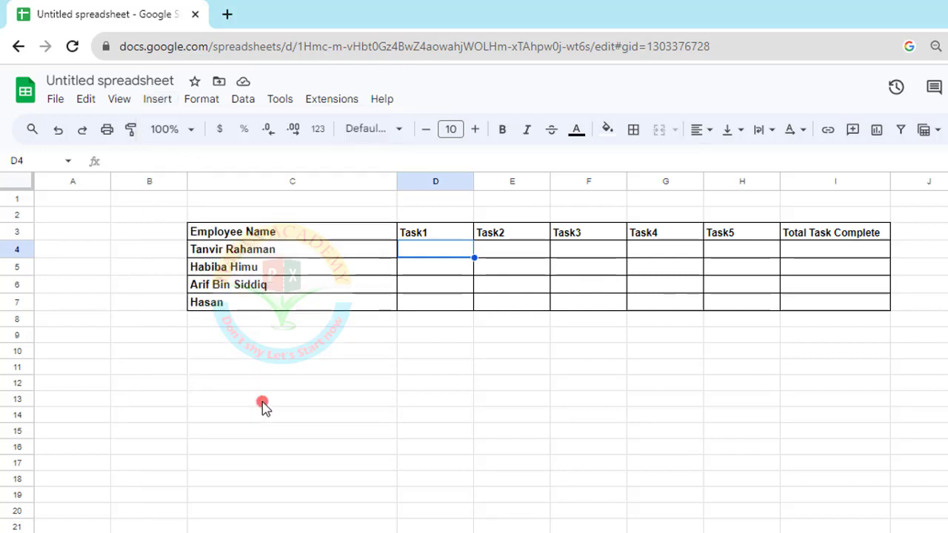
Insert a checkbox in D4, fill it across D4:H7, and tick D4 as a test
left_click(154, 101)
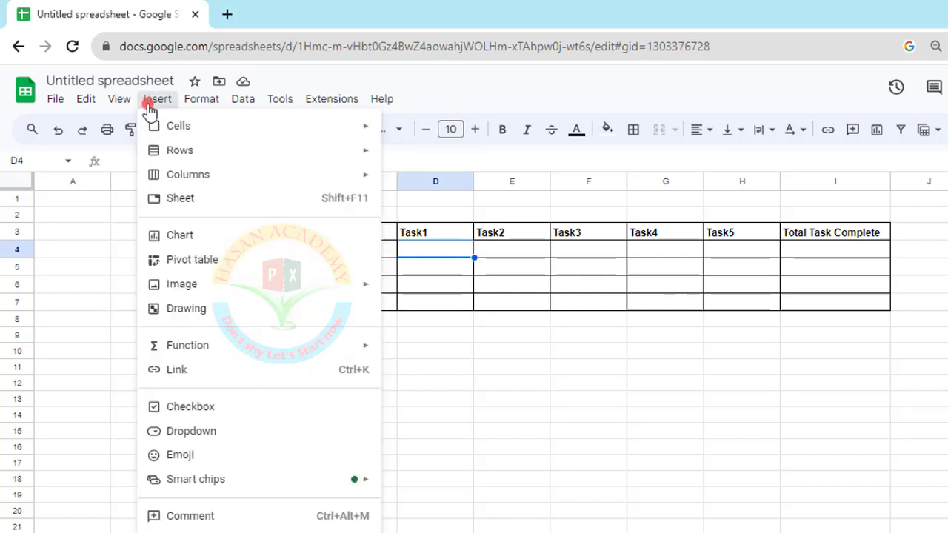
left_click(222, 412)
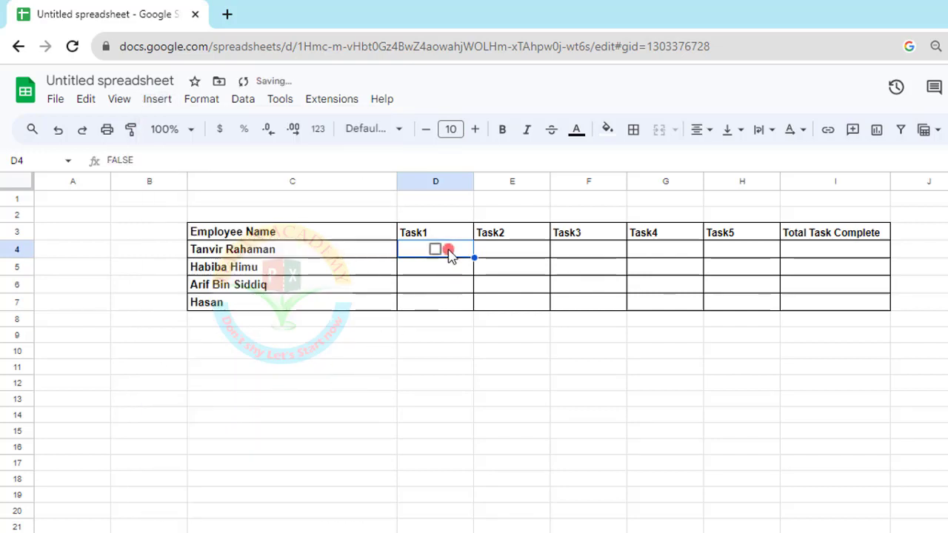
left_click_drag(474, 257, 775, 257)
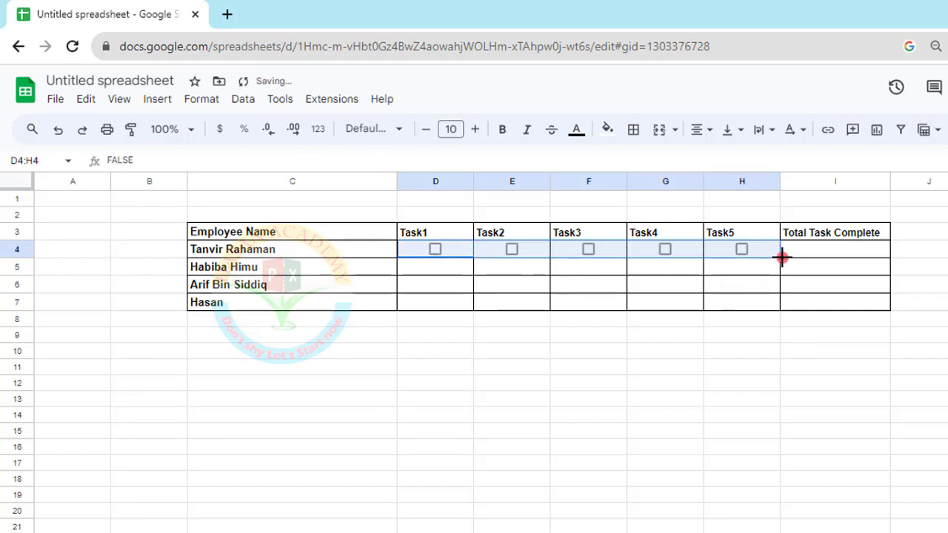
left_click_drag(781, 258, 777, 305)
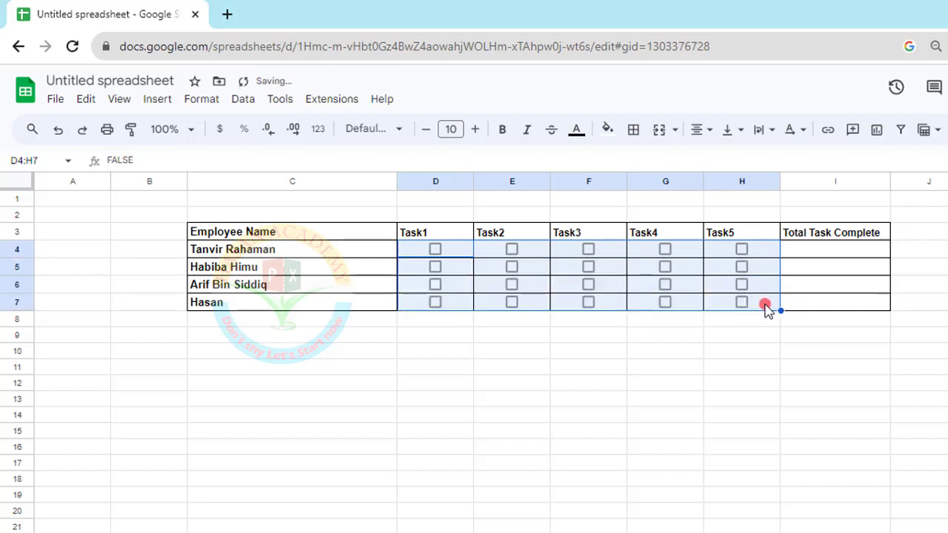
left_click(700, 329)
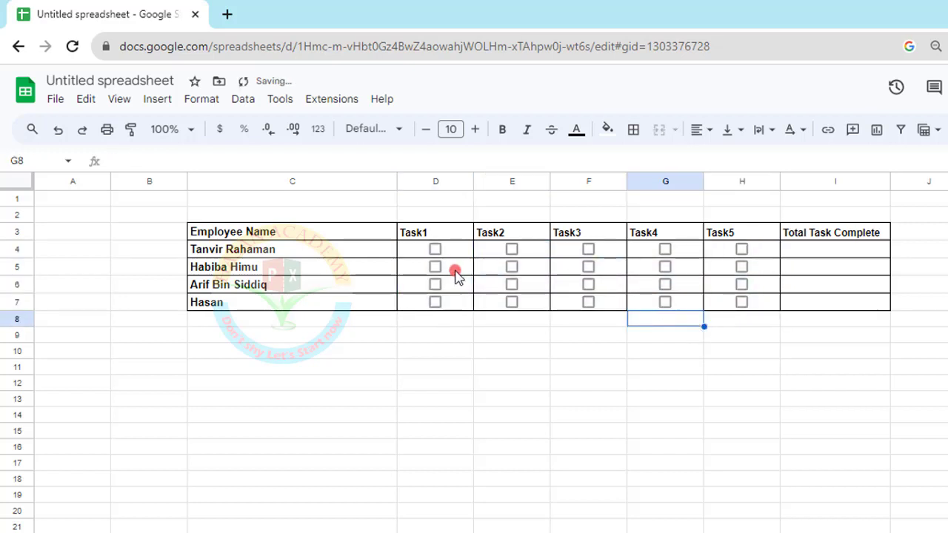
left_click(435, 249)
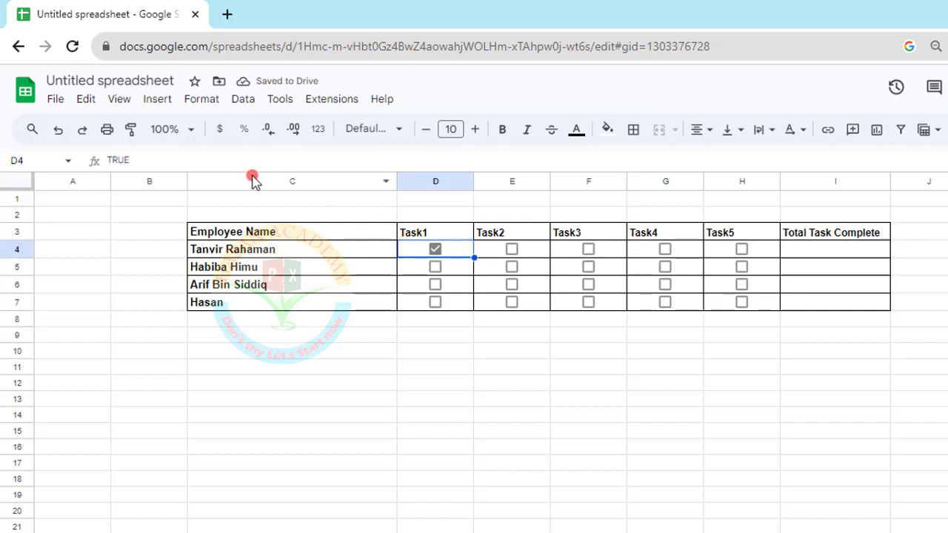
left_click_drag(98, 146, 182, 176)
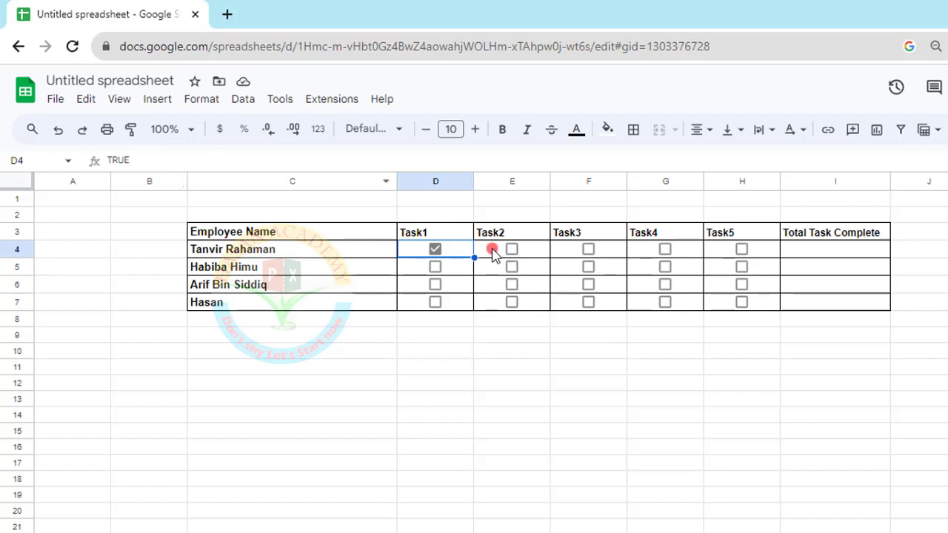
left_click(435, 250)
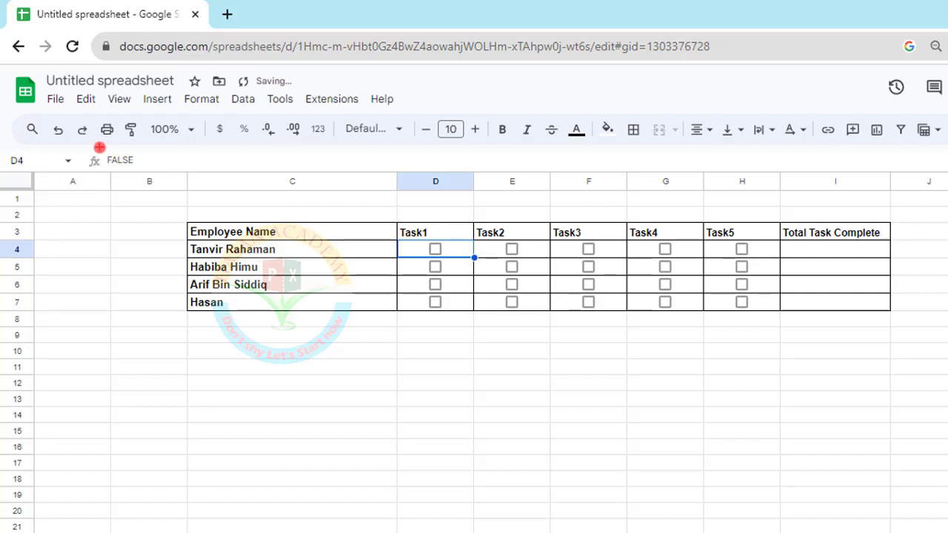
left_click_drag(99, 147, 157, 169)
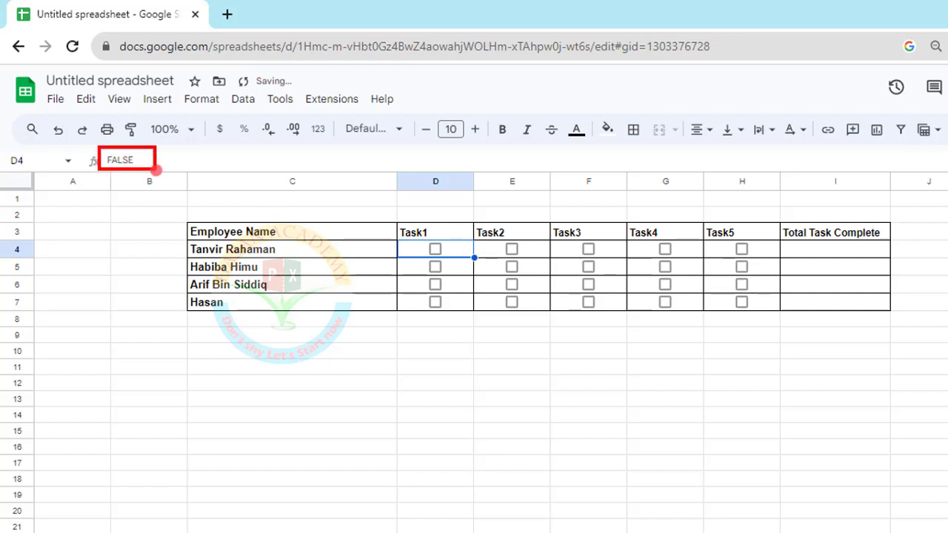
key("Escape")
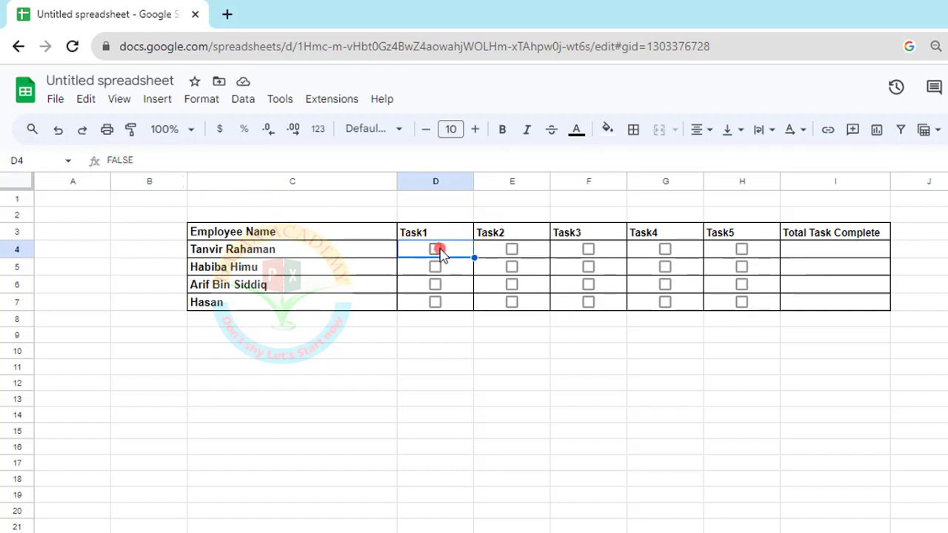
left_click(437, 250)
left_click(511, 249)
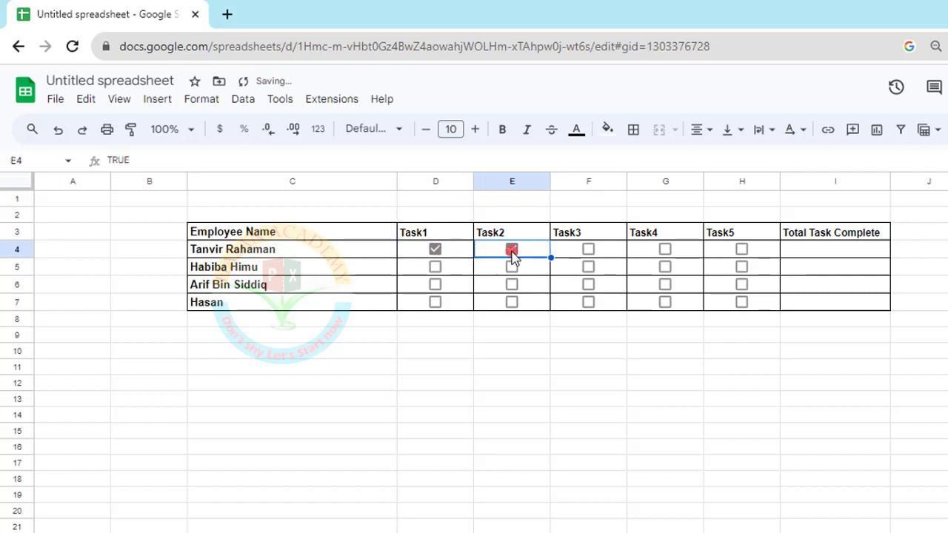
left_click(514, 252)
left_click(437, 252)
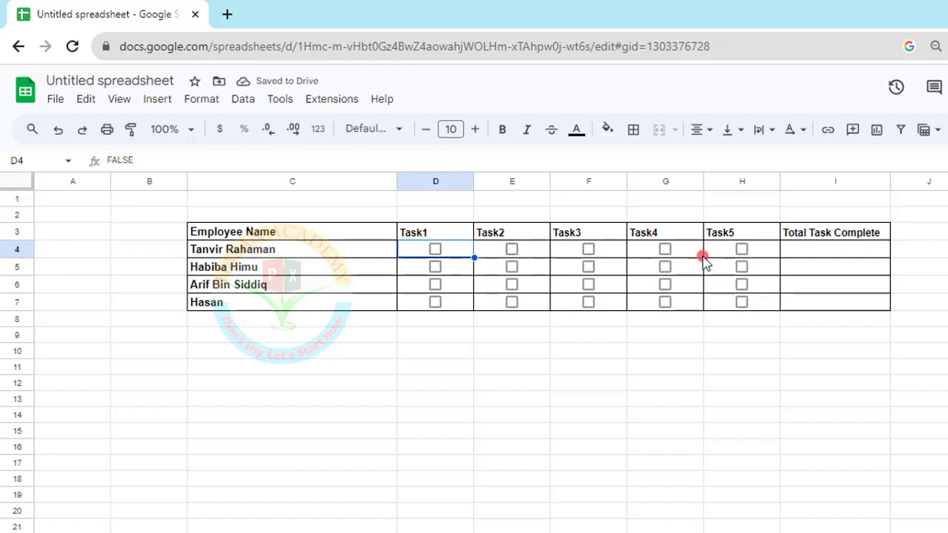
left_click(827, 250)
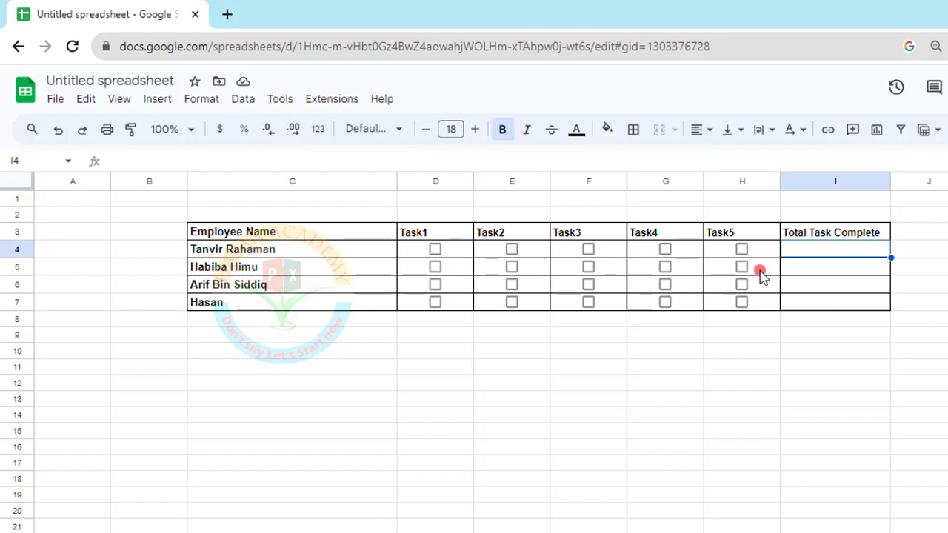
Enter =COUNTIF(D4:H4,"True") in I4 to count the first employee's ticked tasks
type("=c")
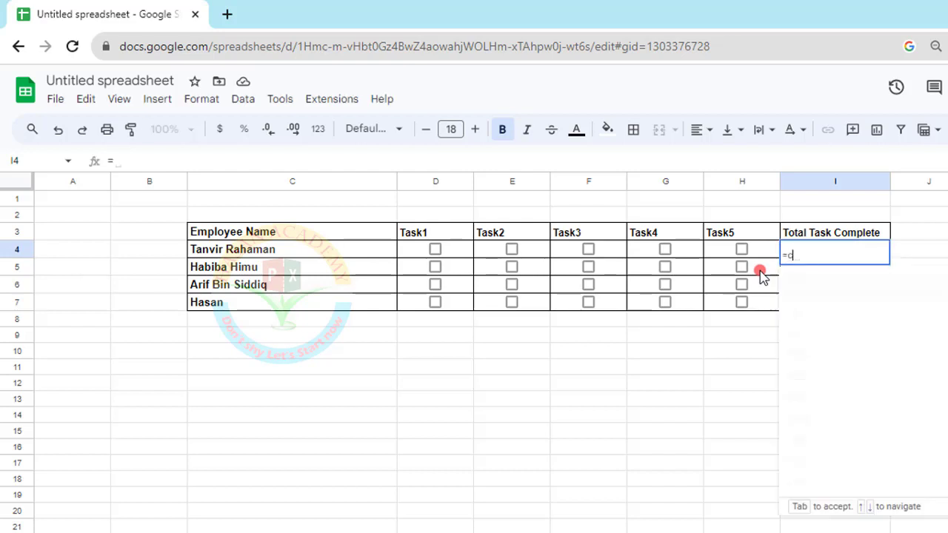
type("ount")
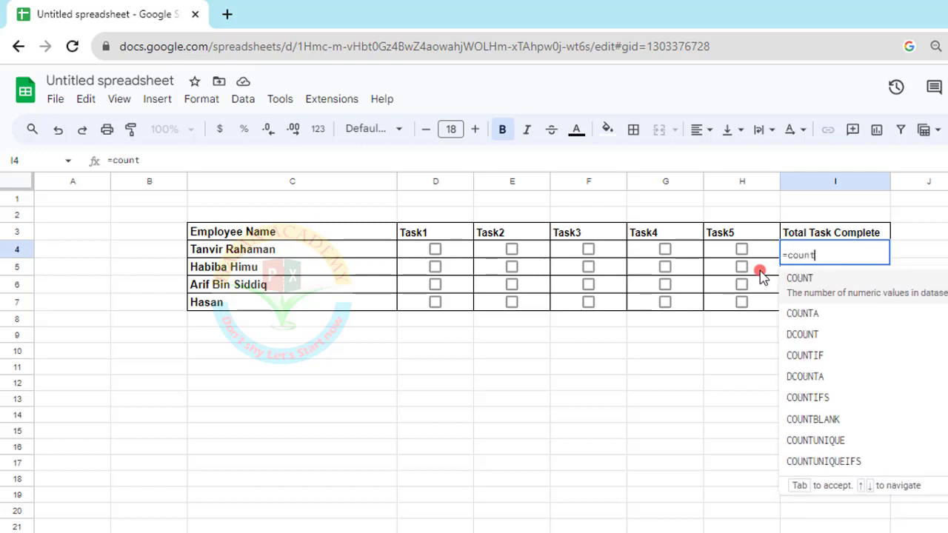
left_click(821, 350)
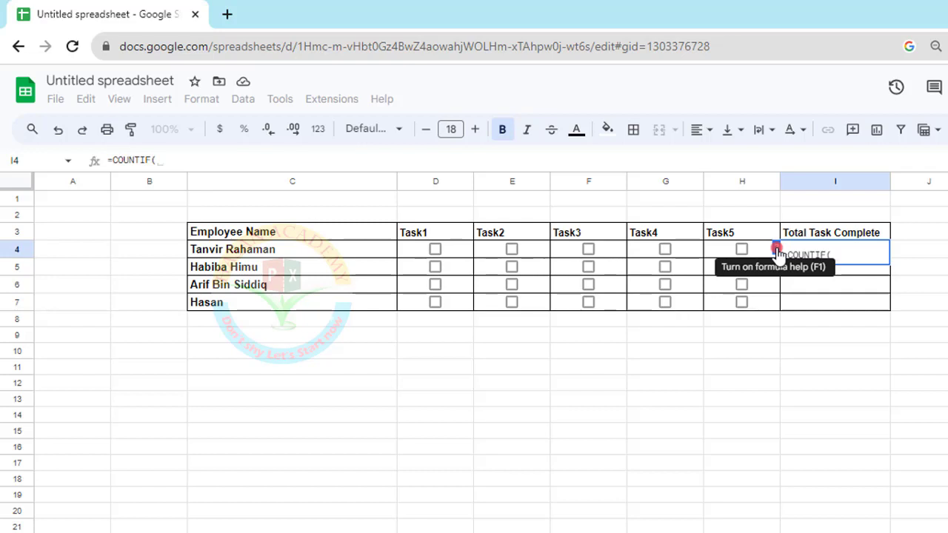
left_click(777, 252)
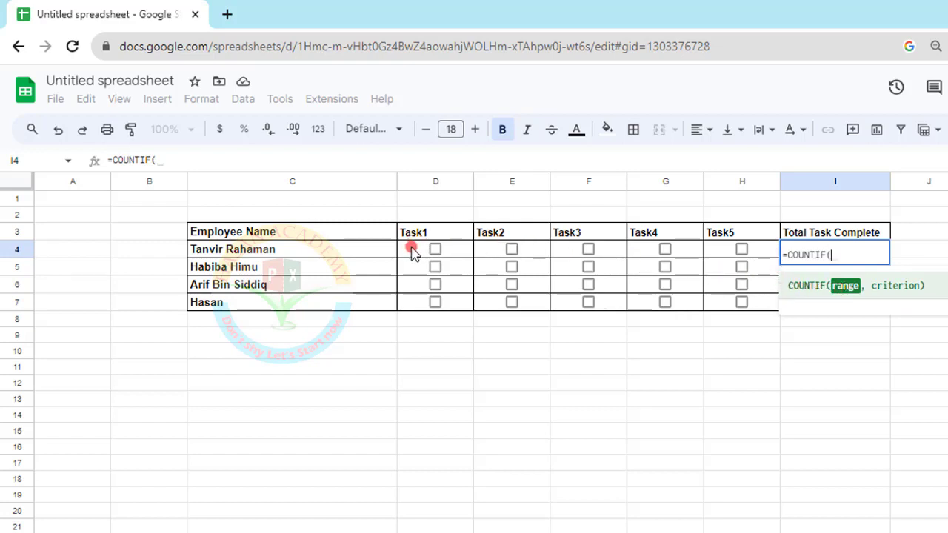
left_click_drag(413, 252, 713, 261)
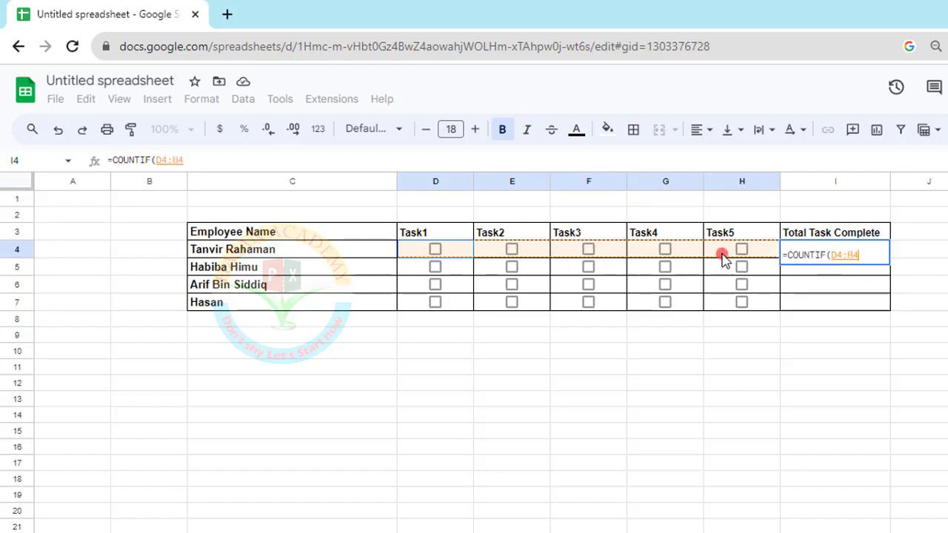
type(",")
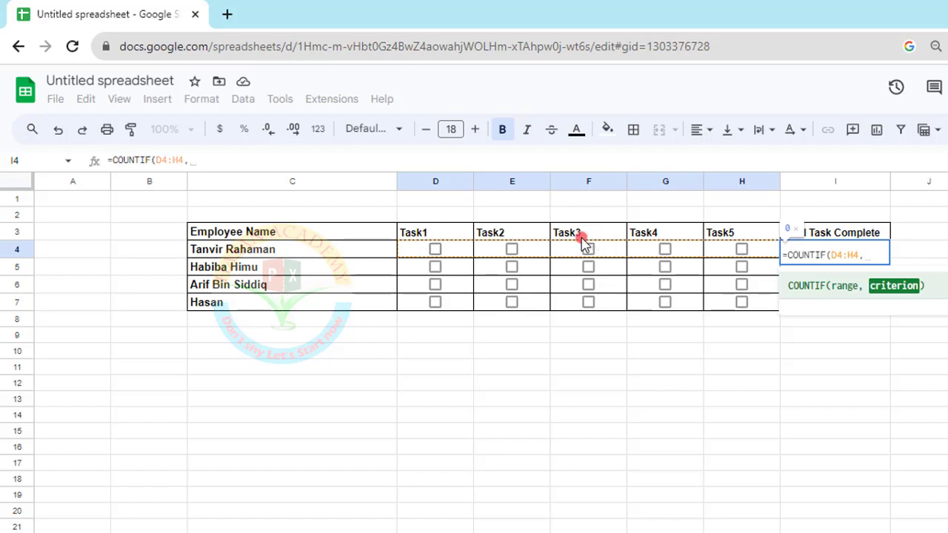
type("\"T")
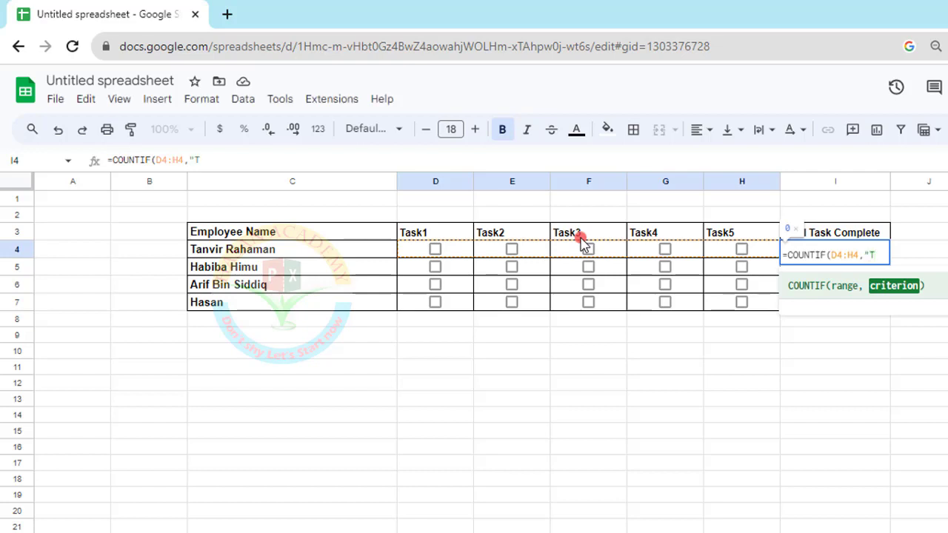
type("rue\"")
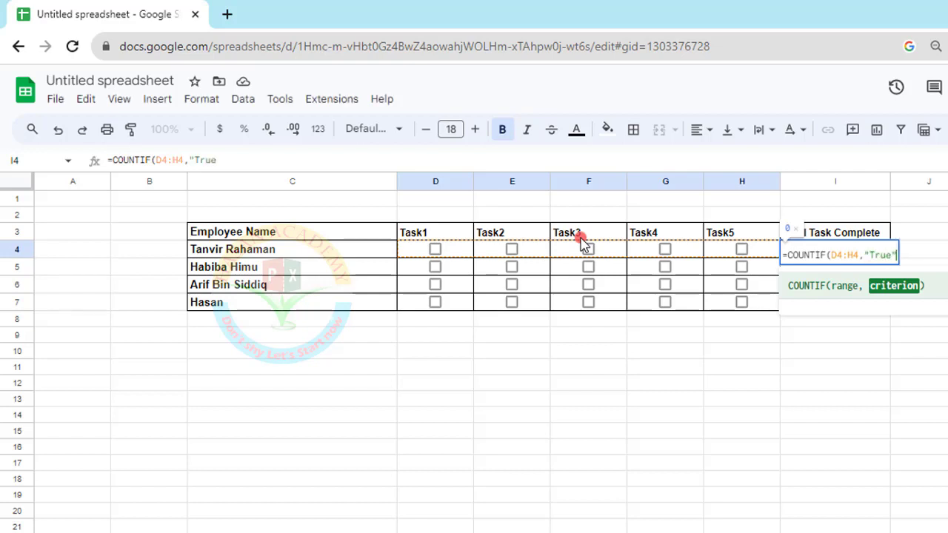
type(")")
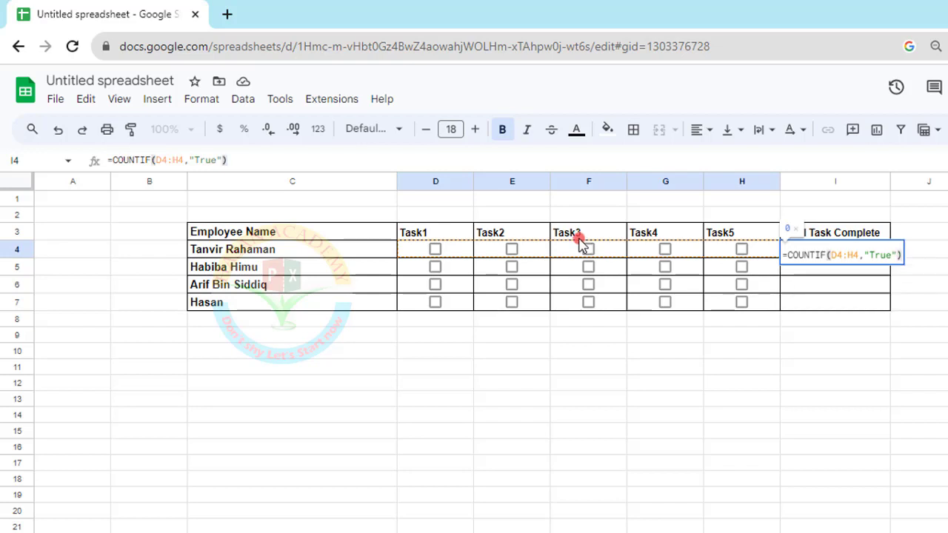
Commit the COUNTIF formula in I4 and copy it down to I5:I7
key("Return")
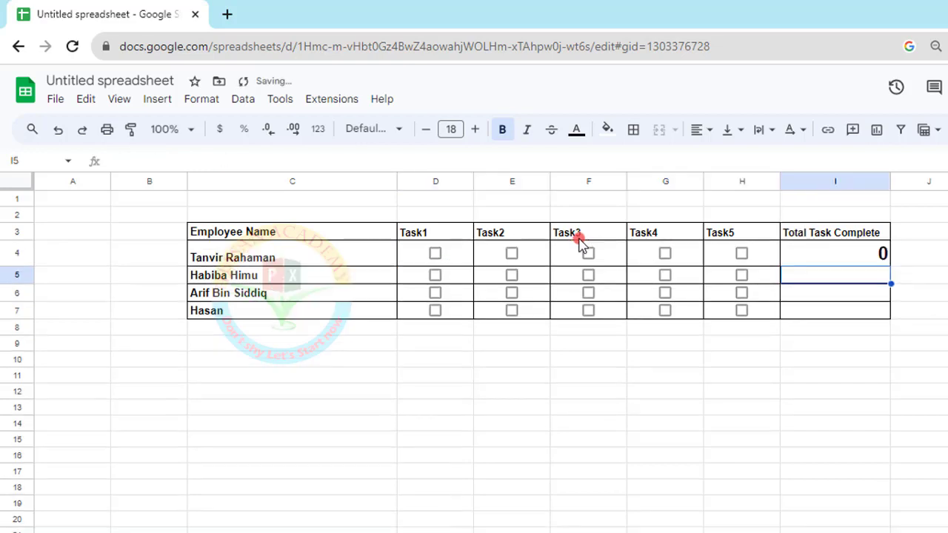
left_click(818, 251)
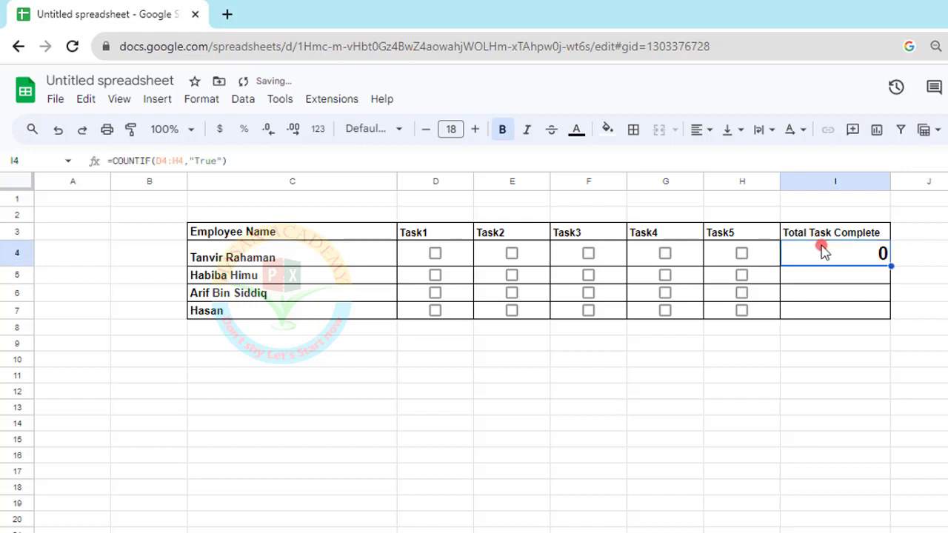
left_click_drag(889, 264, 888, 311)
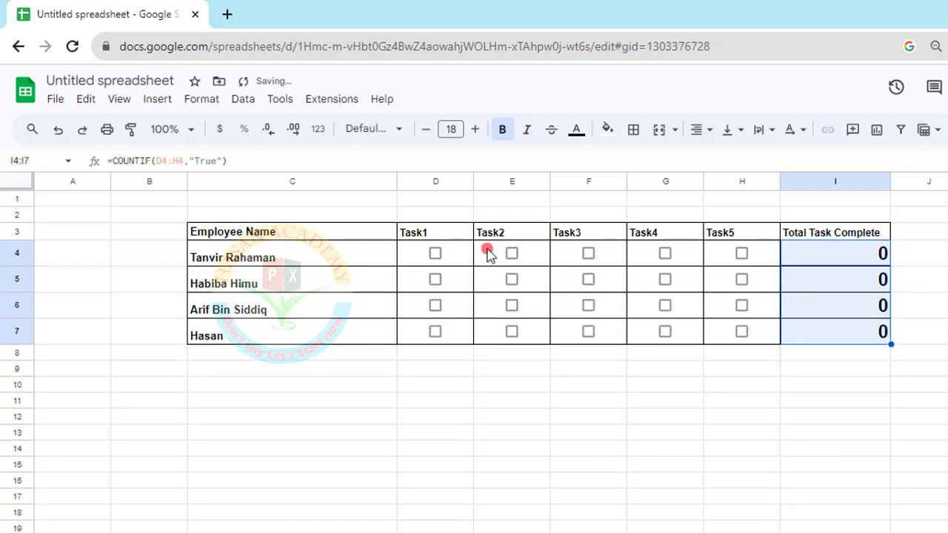
Tick all five task boxes D4:H4 and the Task1 box in D5
left_click(435, 254)
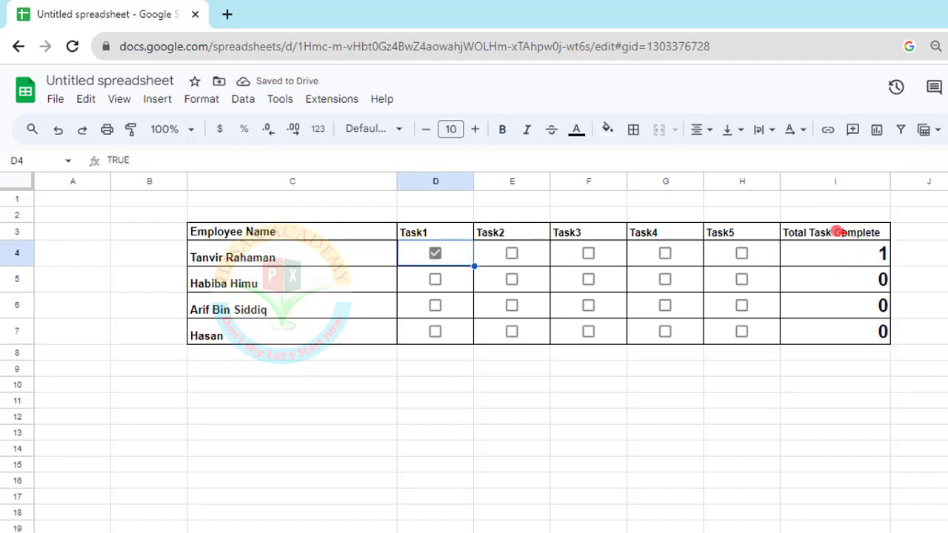
left_click_drag(827, 227, 895, 272)
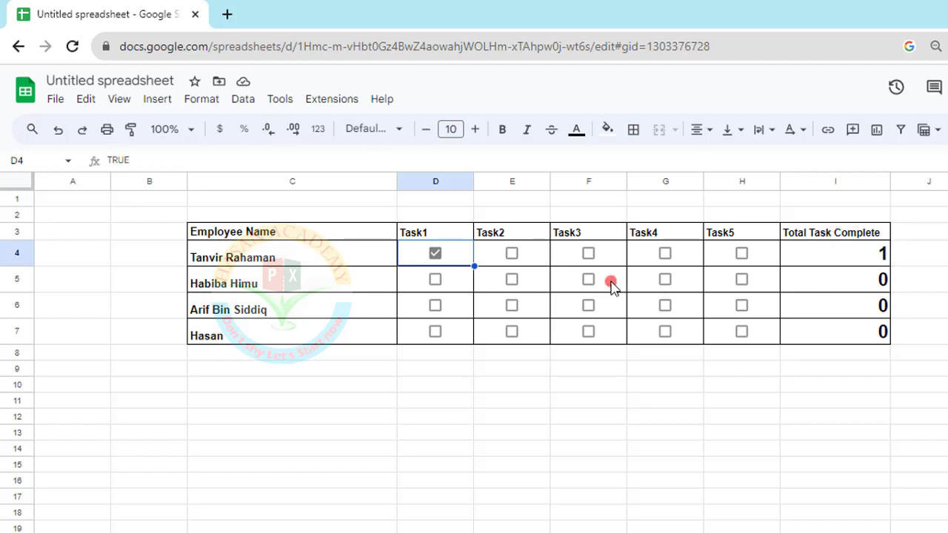
left_click(512, 254)
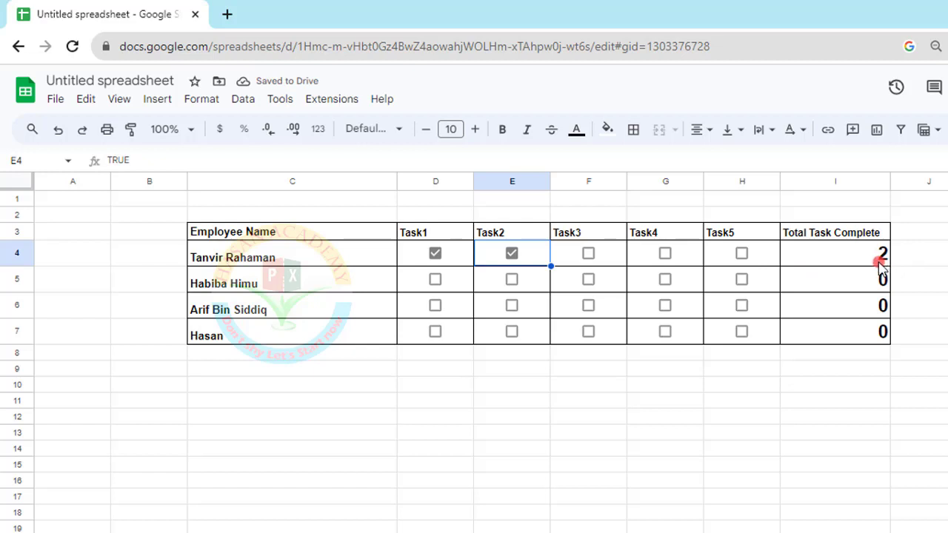
left_click(590, 255)
left_click(666, 255)
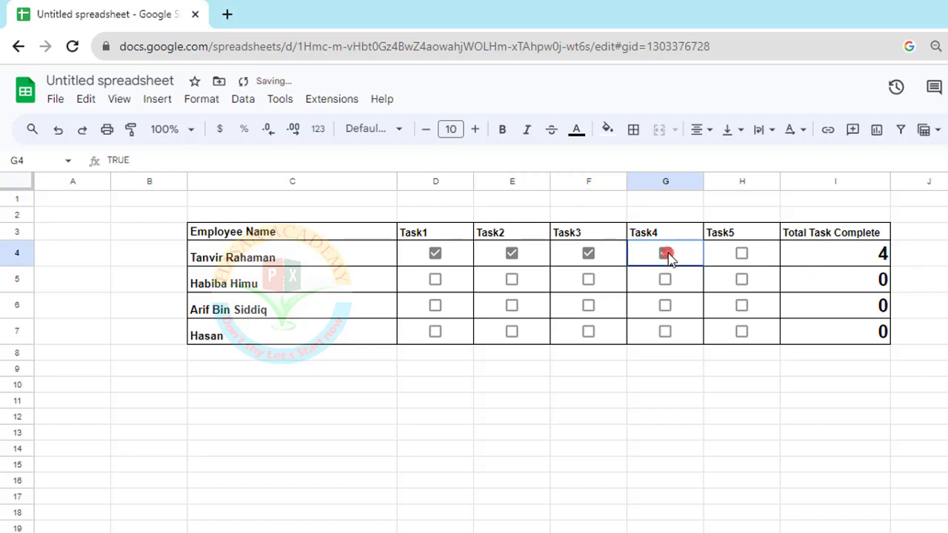
left_click(742, 255)
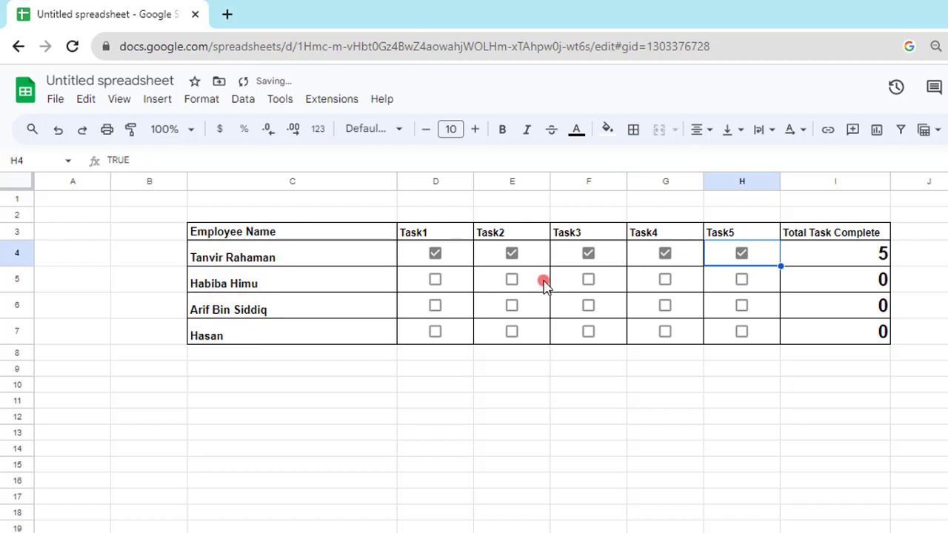
left_click(443, 282)
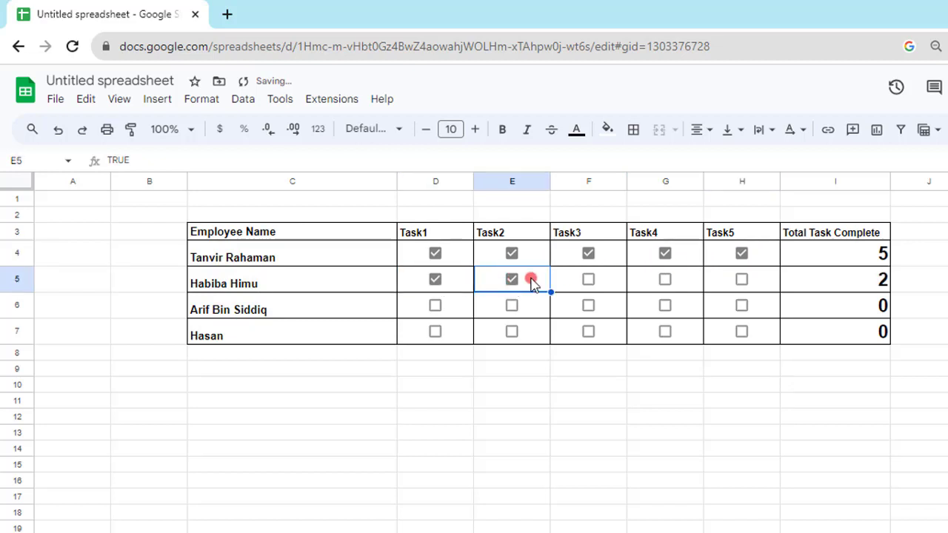